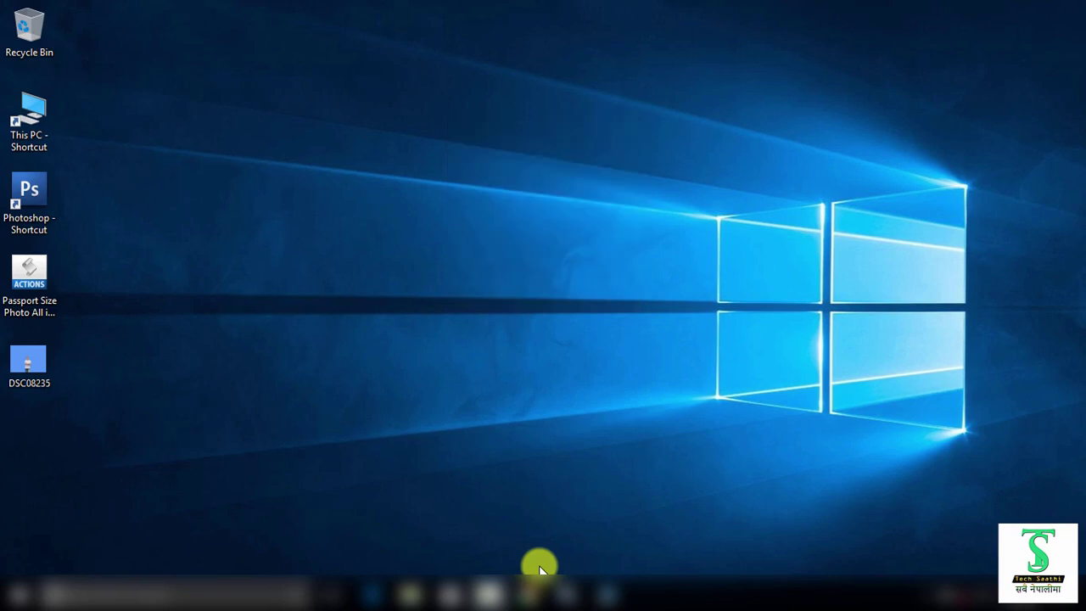
- Launch Photoshop CS3 Extended from its desktop shortcut and let the empty workspace load
double_click(29, 200)
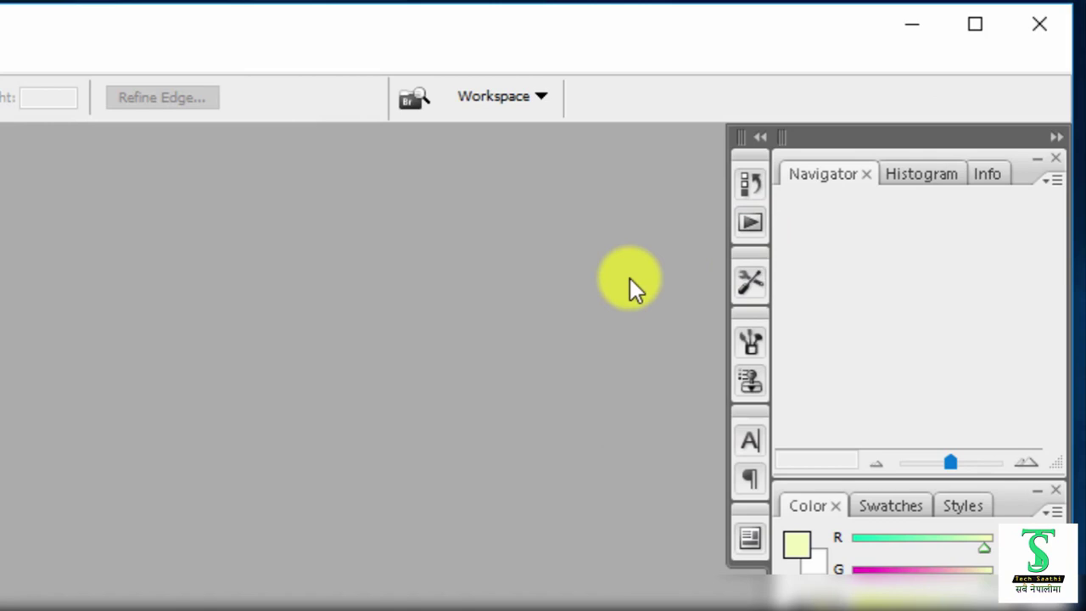
key(F9)
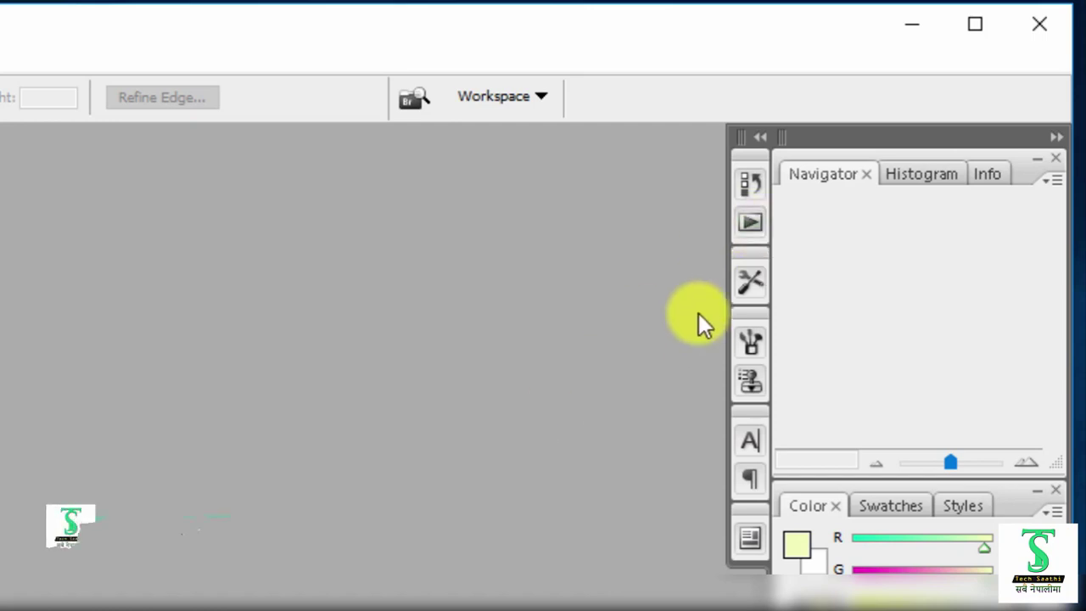
- Show the Actions panel and choose Load Actions from its flyout menu
click(758, 222)
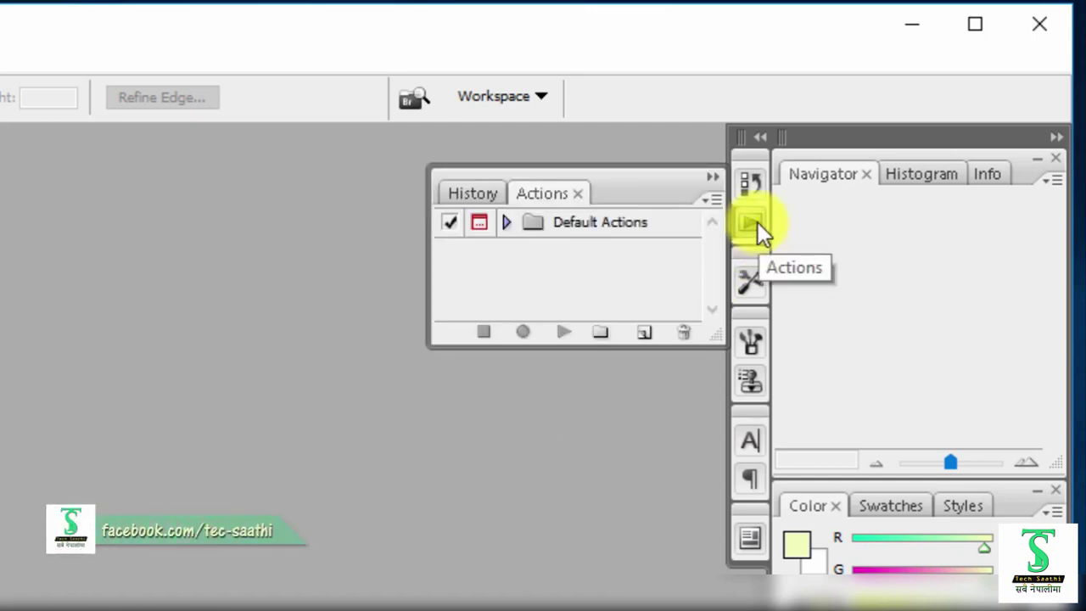
click(715, 200)
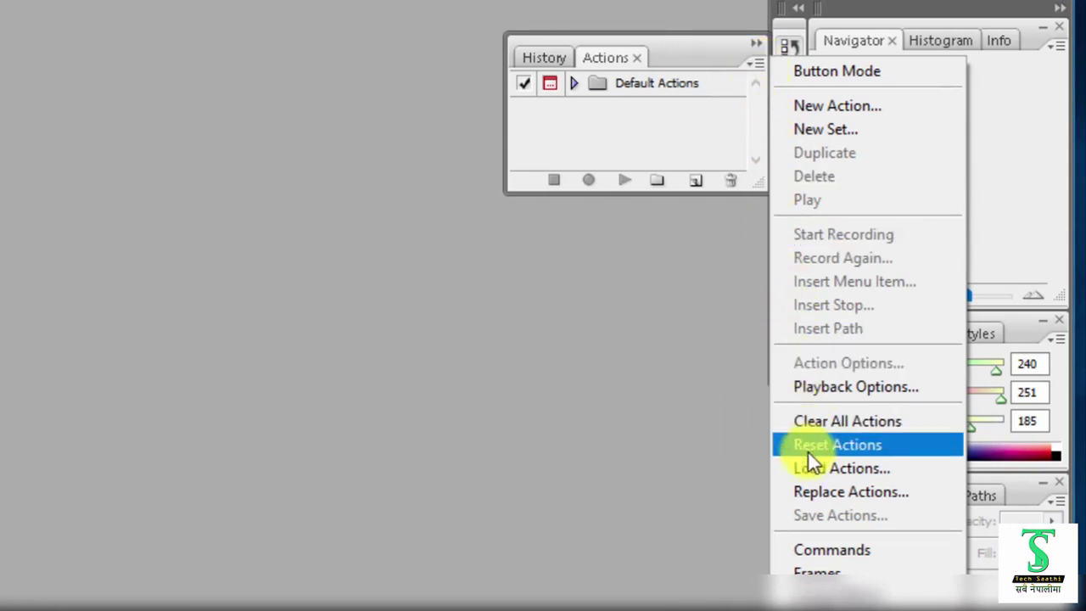
click(809, 469)
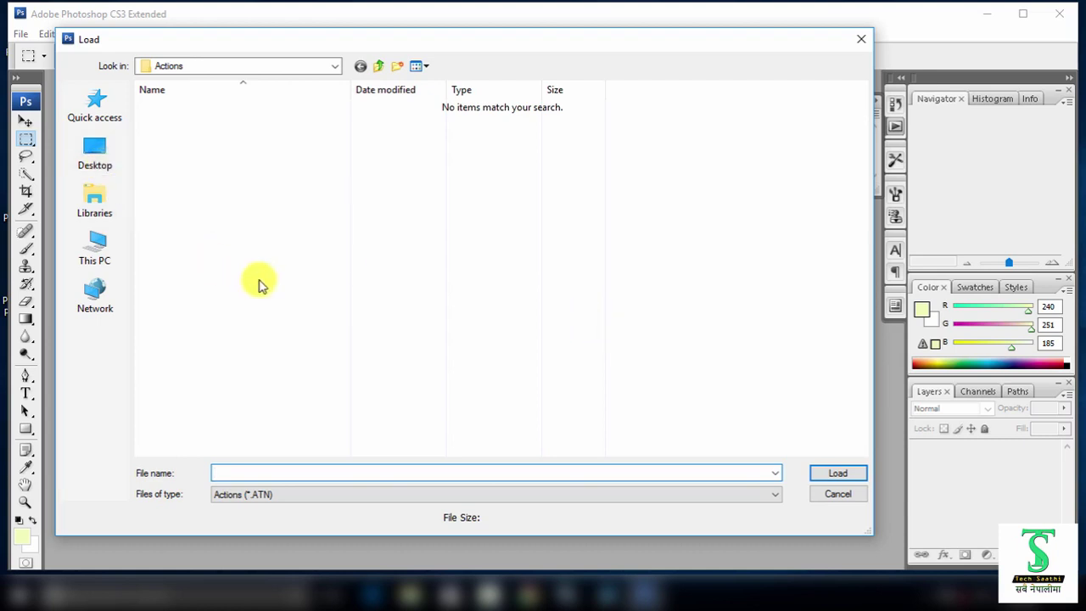
- Load the Passport Size Photo All in One ATN file from the Desktop
click(101, 168)
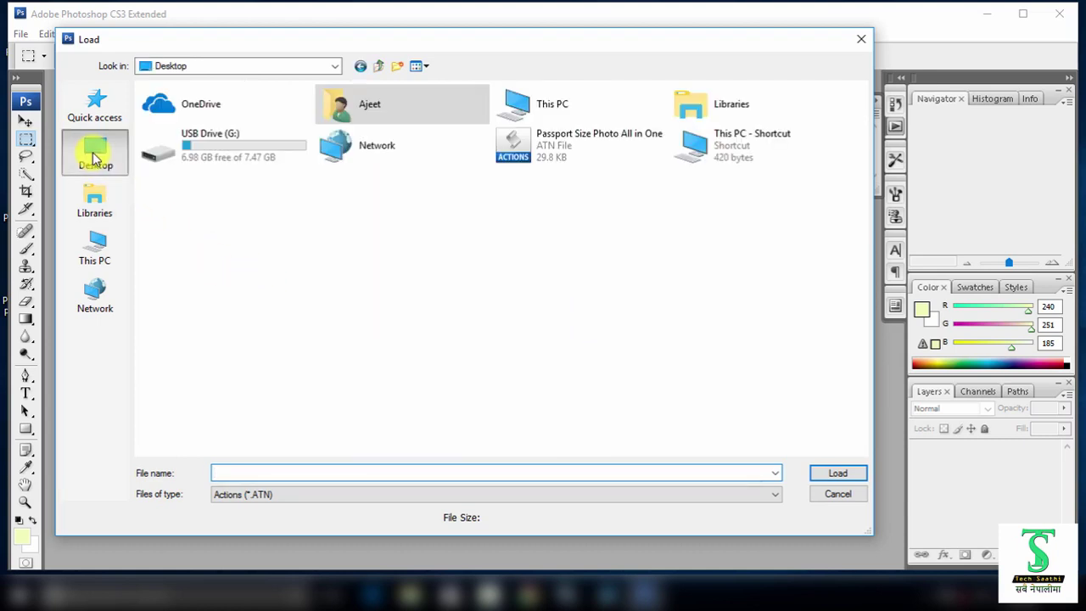
click(518, 149)
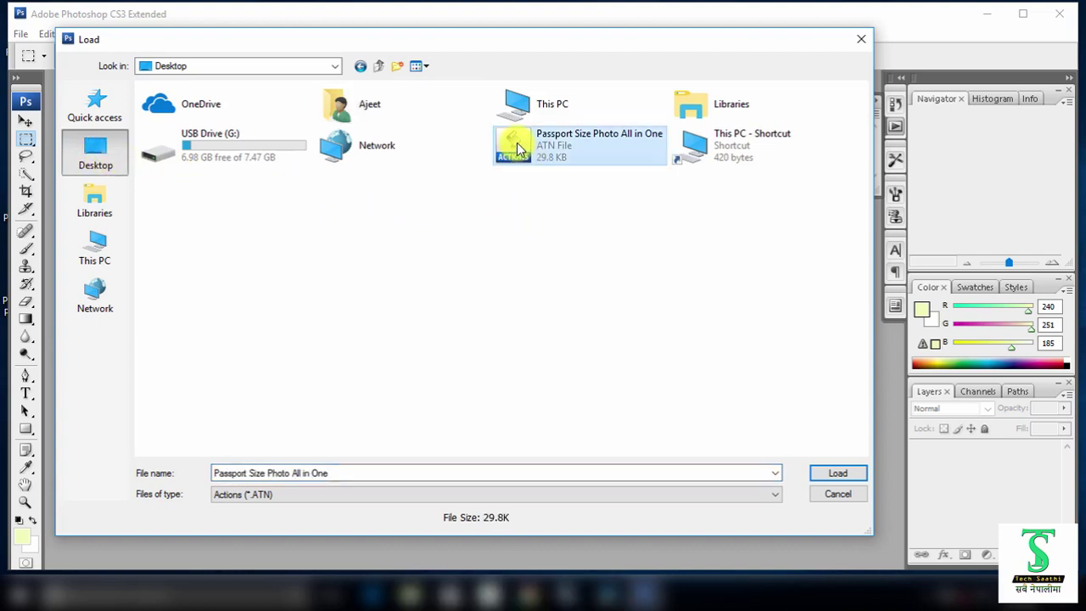
double_click(520, 152)
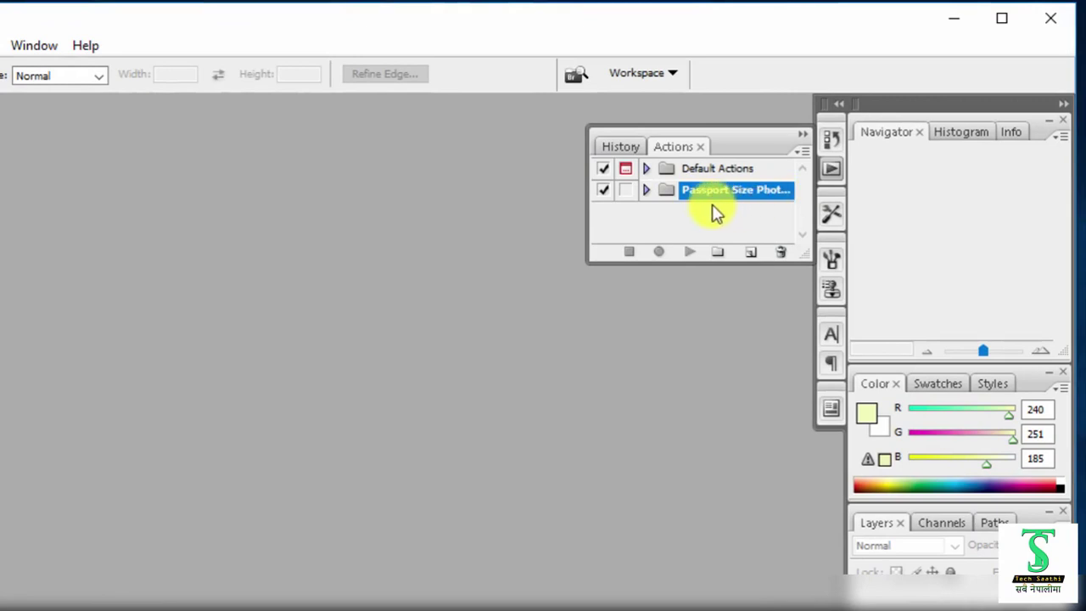
- Expand the Passport Size Photo set and lengthen the Actions panel to show all its actions
click(645, 192)
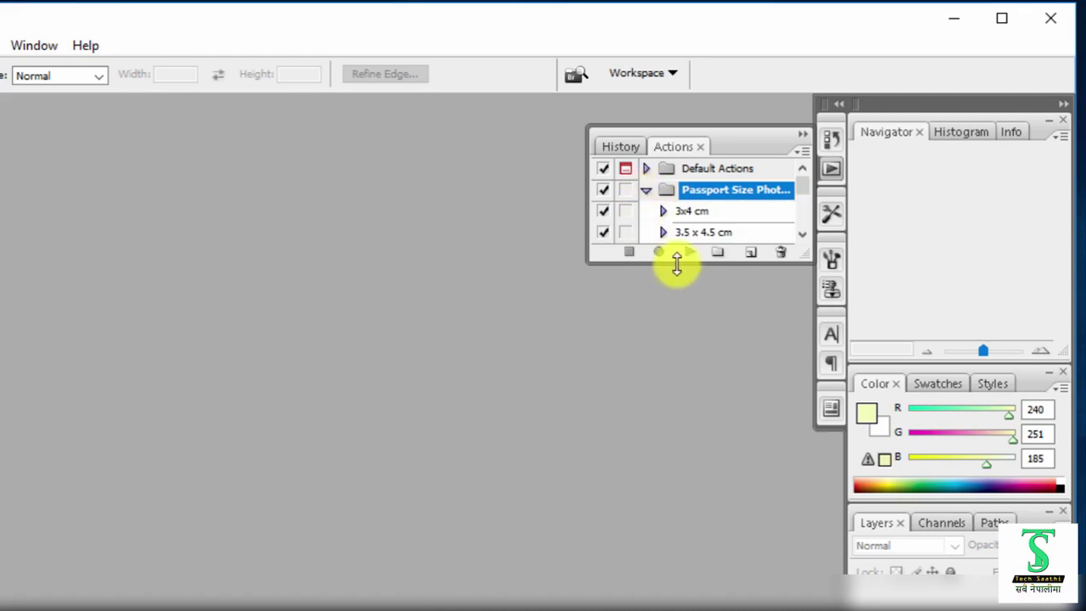
drag(676, 263, 687, 458)
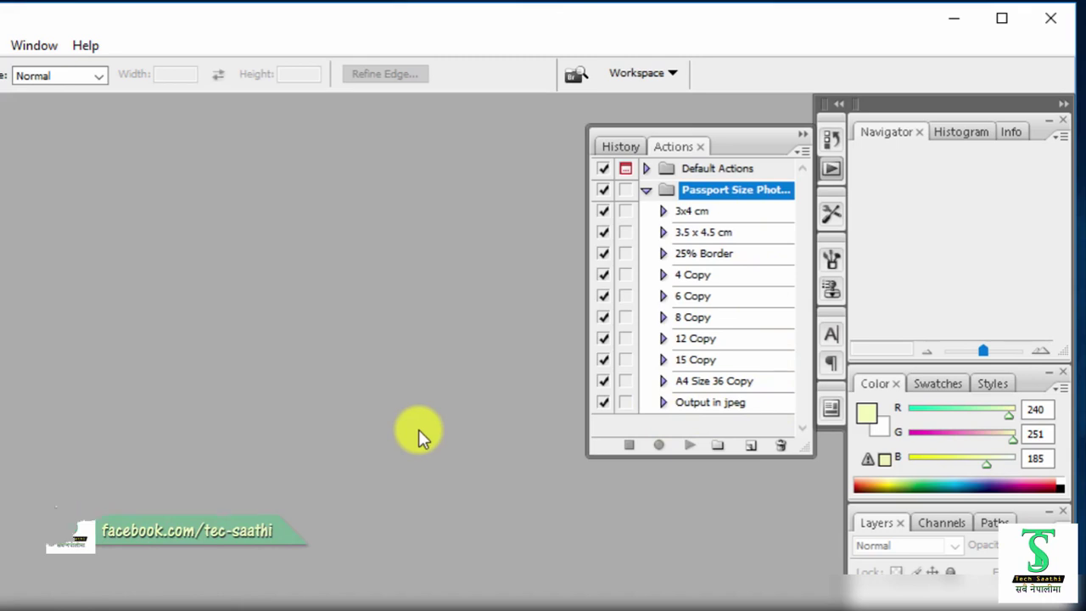
key(ctrl+o)
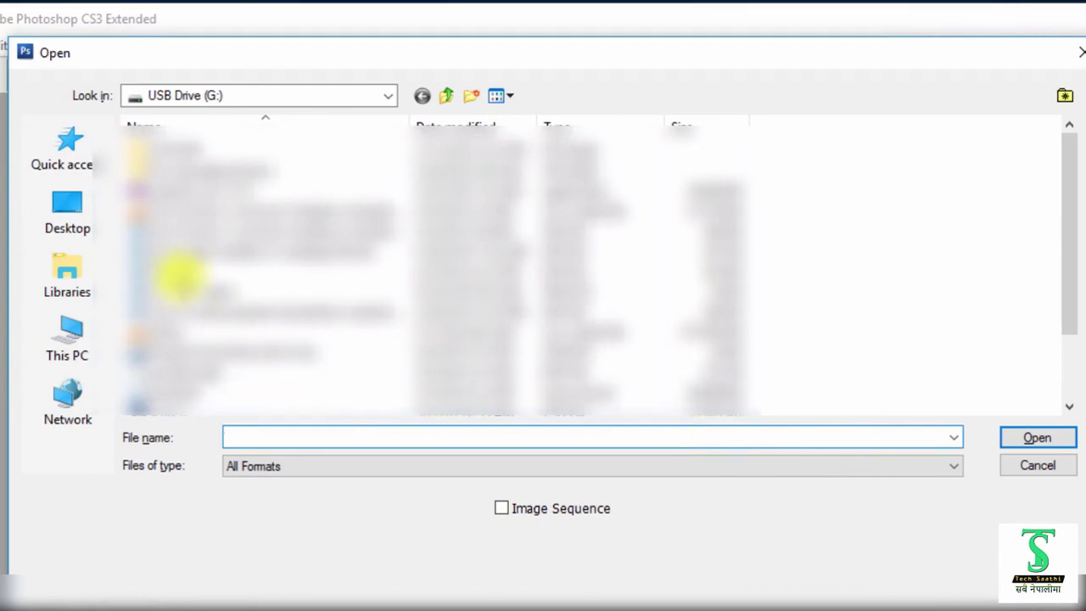
- Open the DSC08235.jpg photo from the Desktop
click(61, 205)
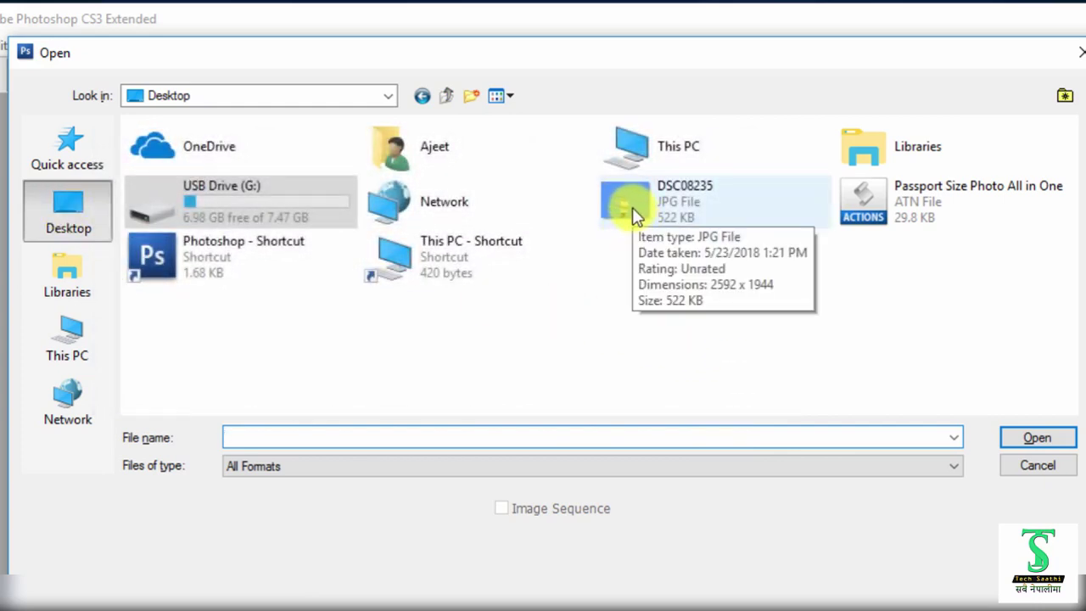
double_click(630, 213)
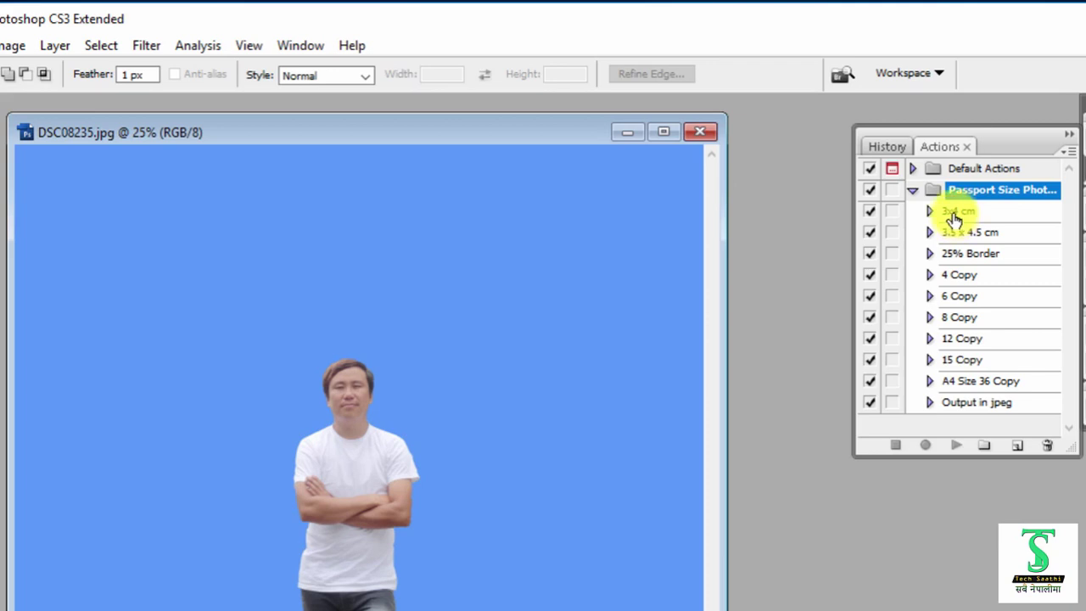
- Play the 3x4 cm action to make a blank Untitled-1 canvas, then bring DSC08235 forward
click(952, 214)
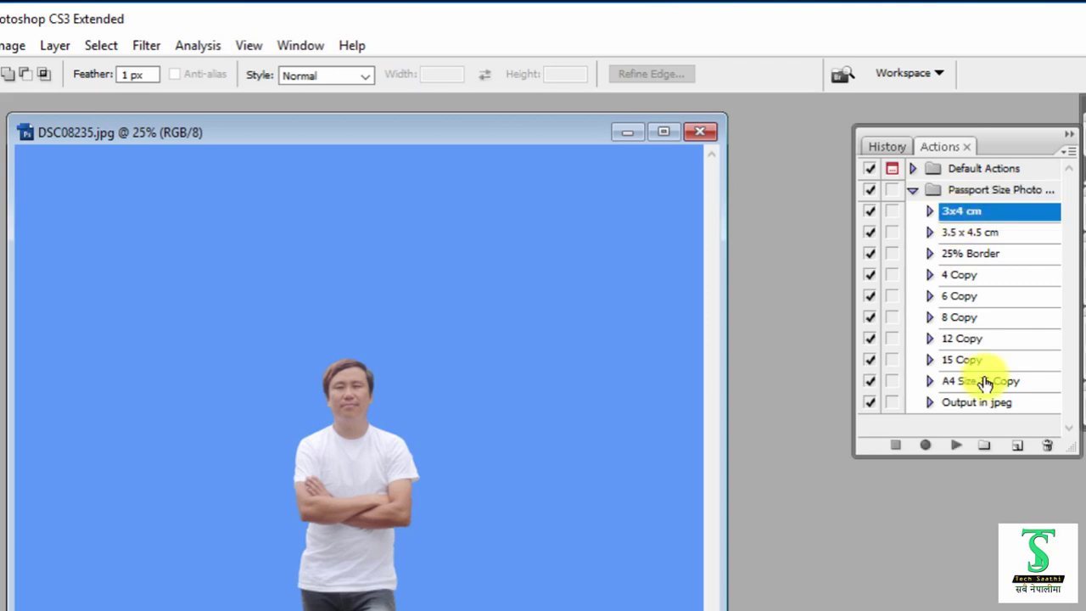
click(954, 447)
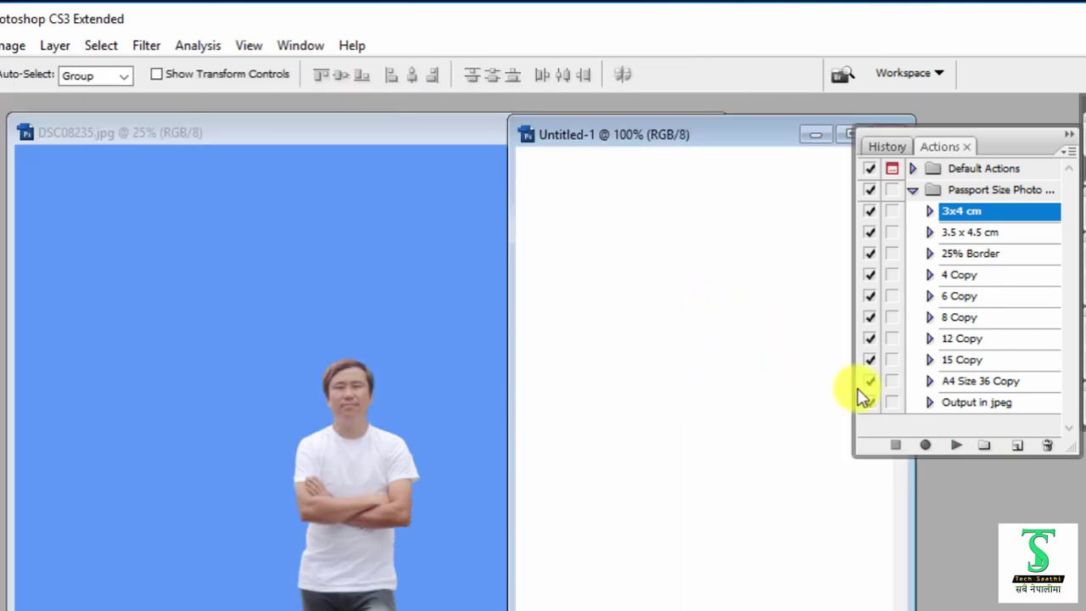
click(323, 407)
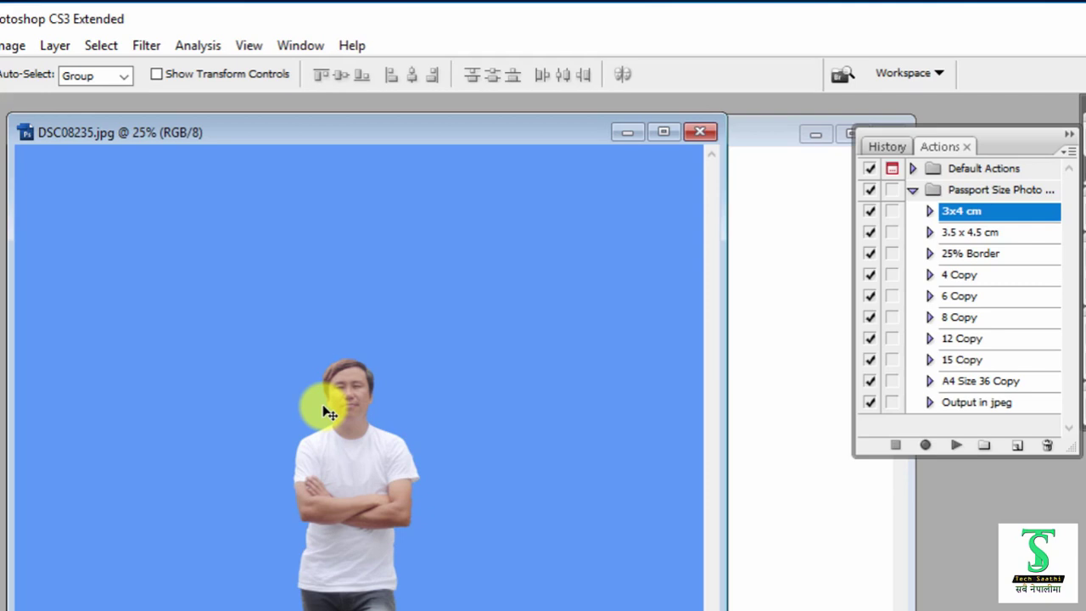
- Copy the whole DSC08235 photo into Untitled-1 and centre it on the canvas
key(ctrl+a)
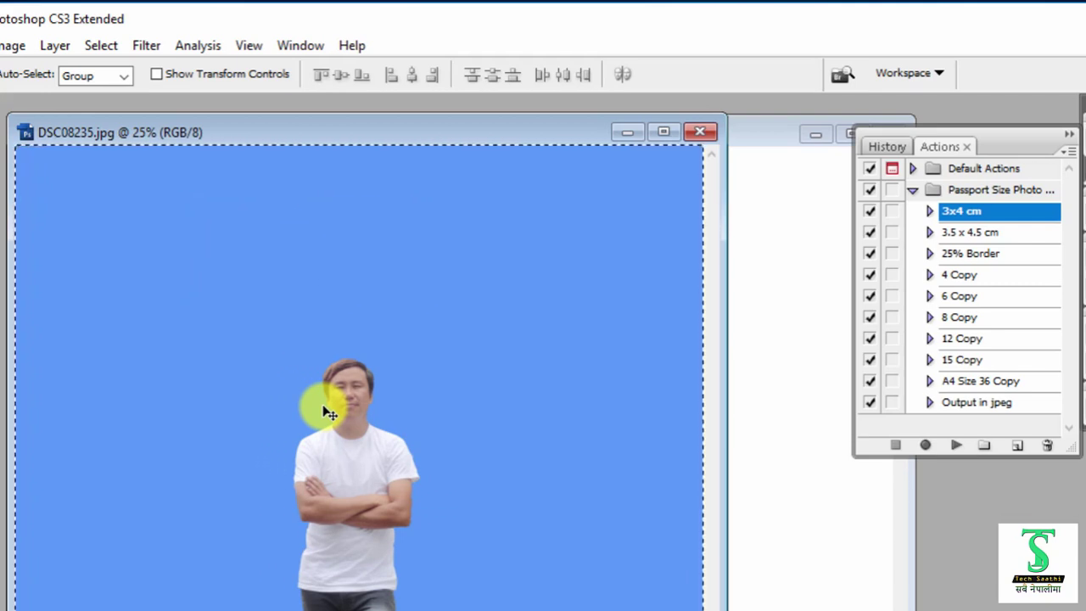
key(ctrl+c)
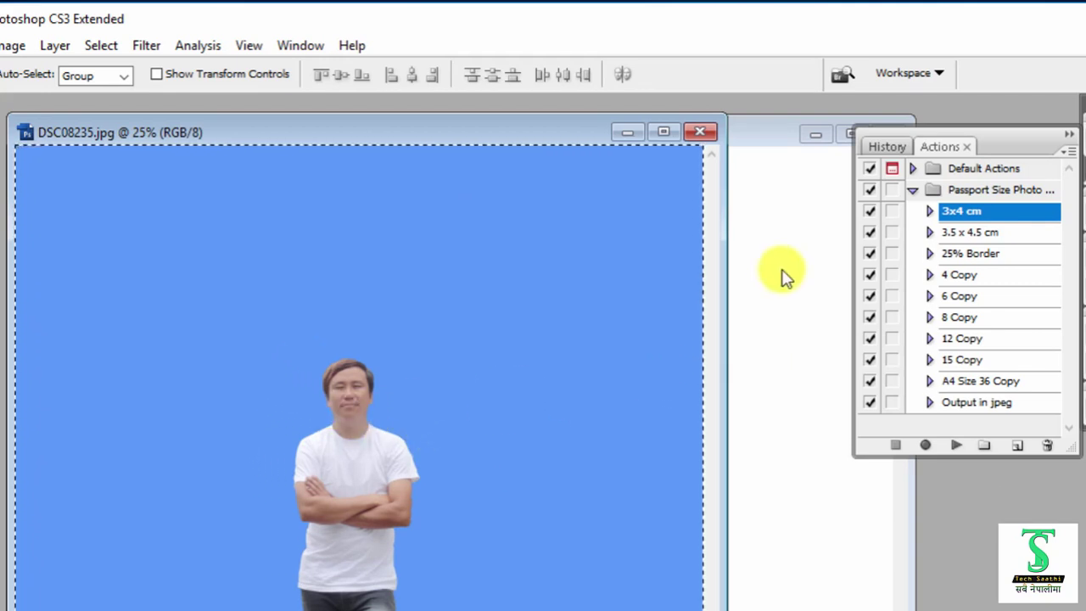
key(ctrl+n)
key(Return)
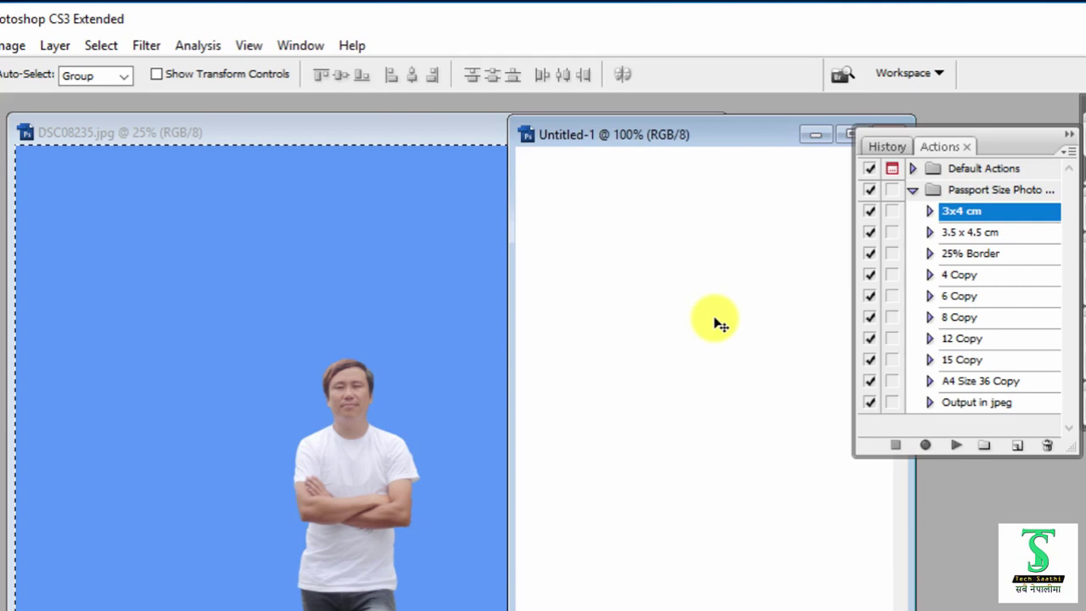
key(ctrl+v)
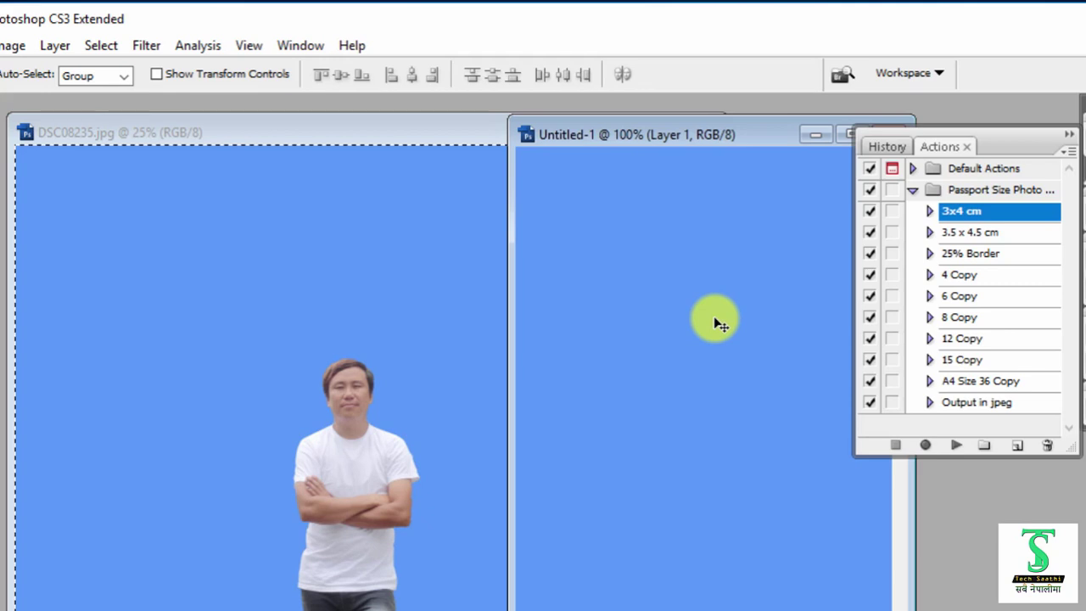
key(ctrl+a)
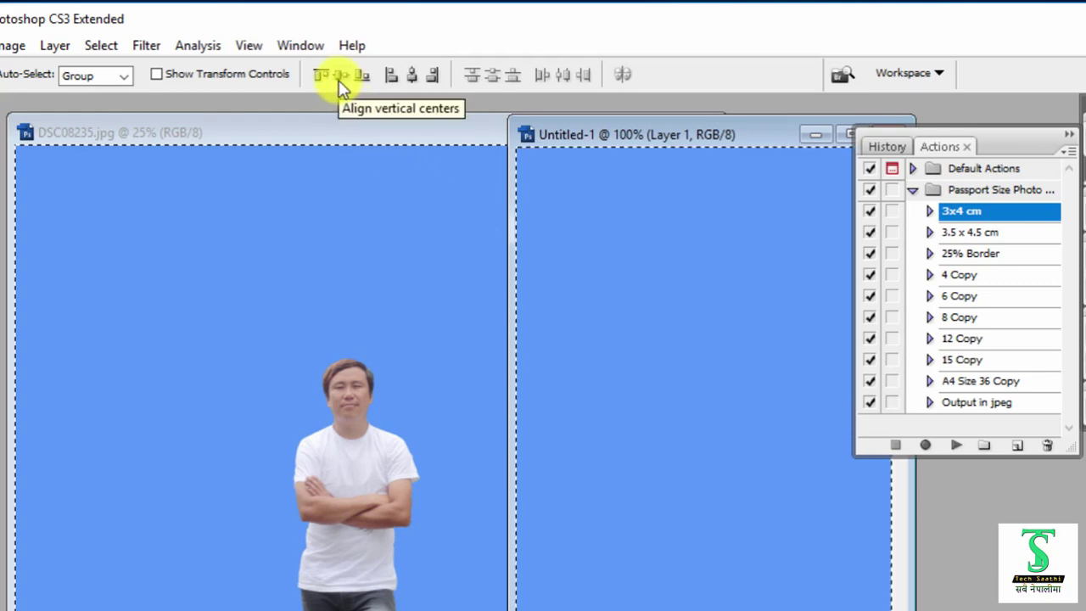
click(413, 82)
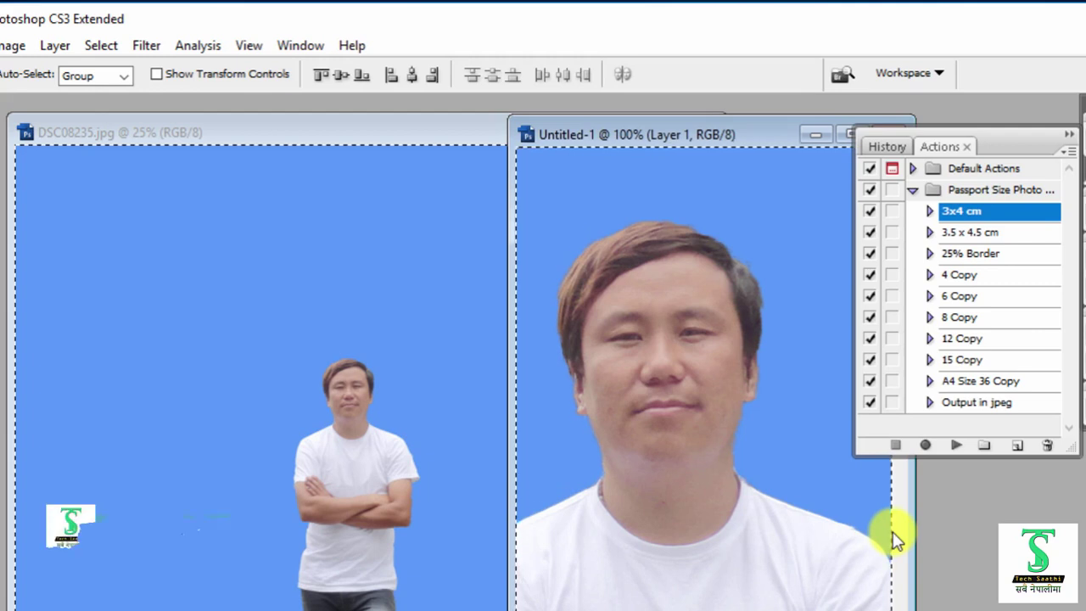
- Free-transform Layer 1 to about 93% size and nudge it to frame the face
key(ctrl+d)
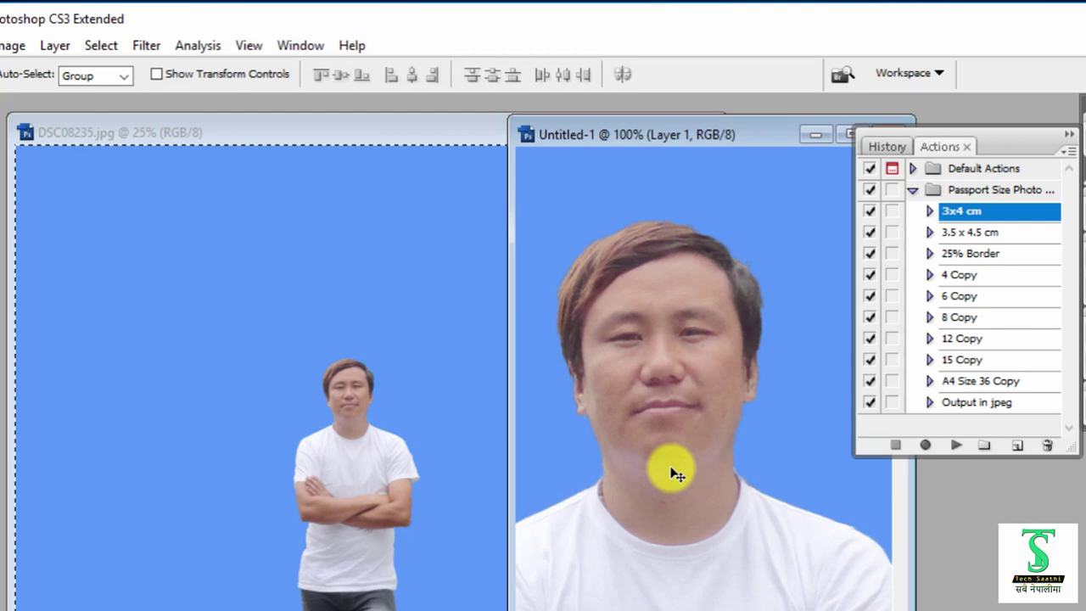
key(ctrl+t)
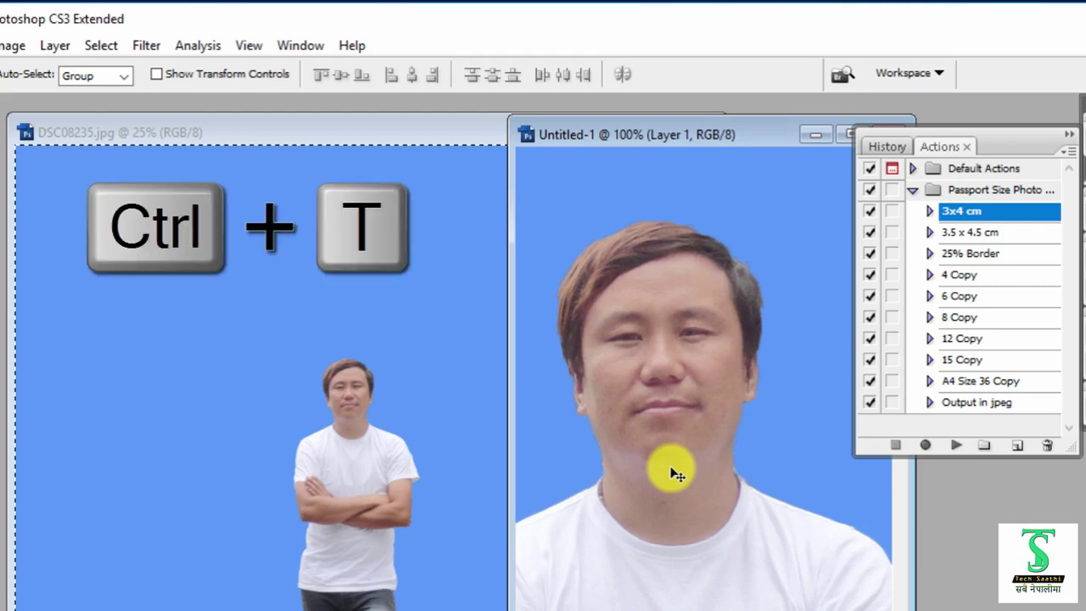
key(ctrl+t)
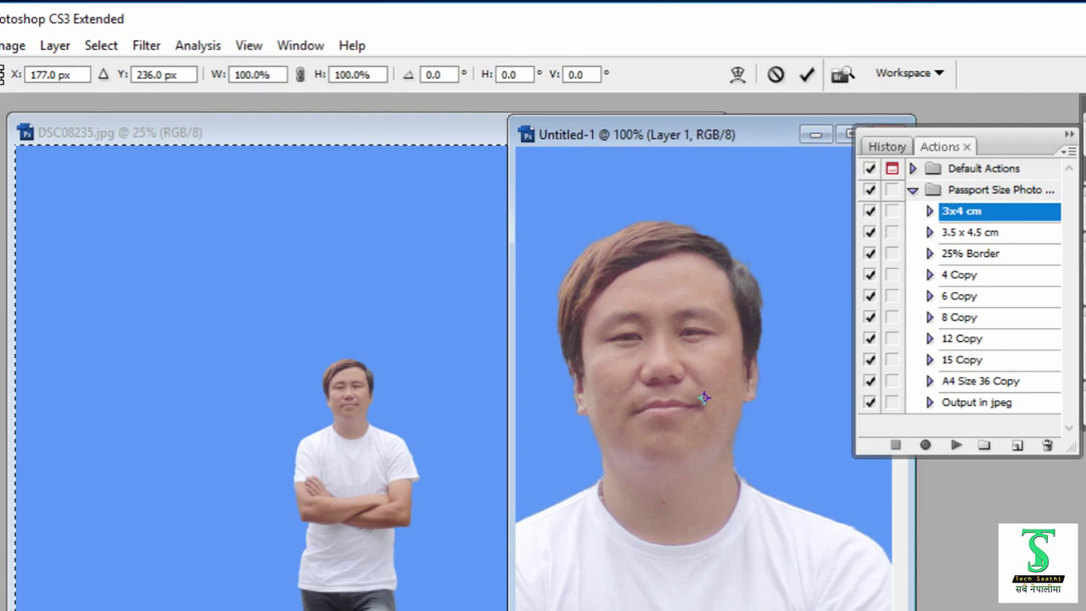
key(ctrl+0)
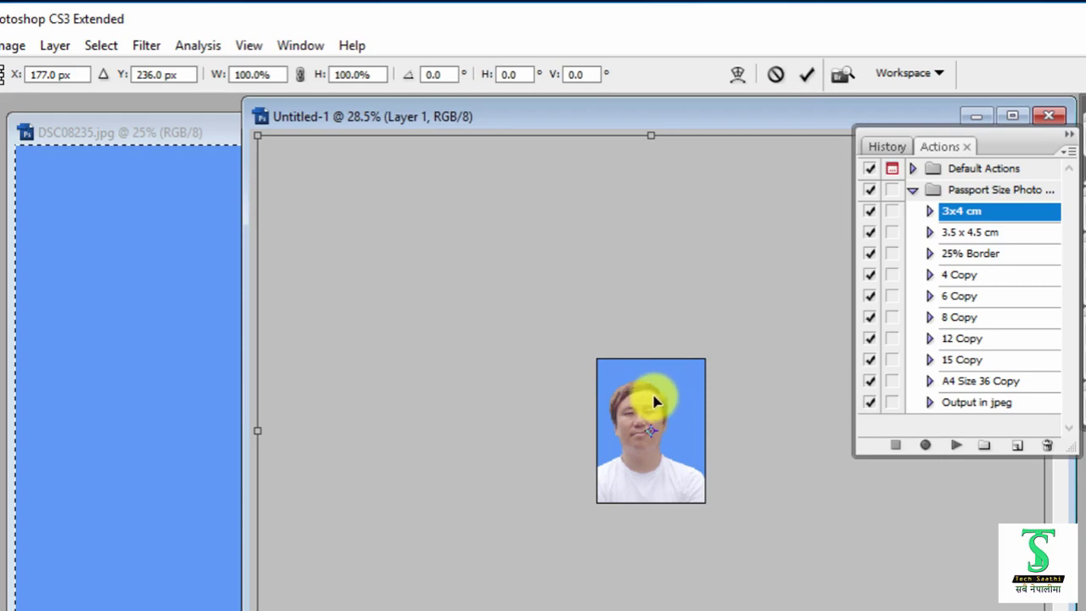
mouse_move(653, 401)
mouse_down()
mouse_move(666, 392)
mouse_move(647, 396)
mouse_up()
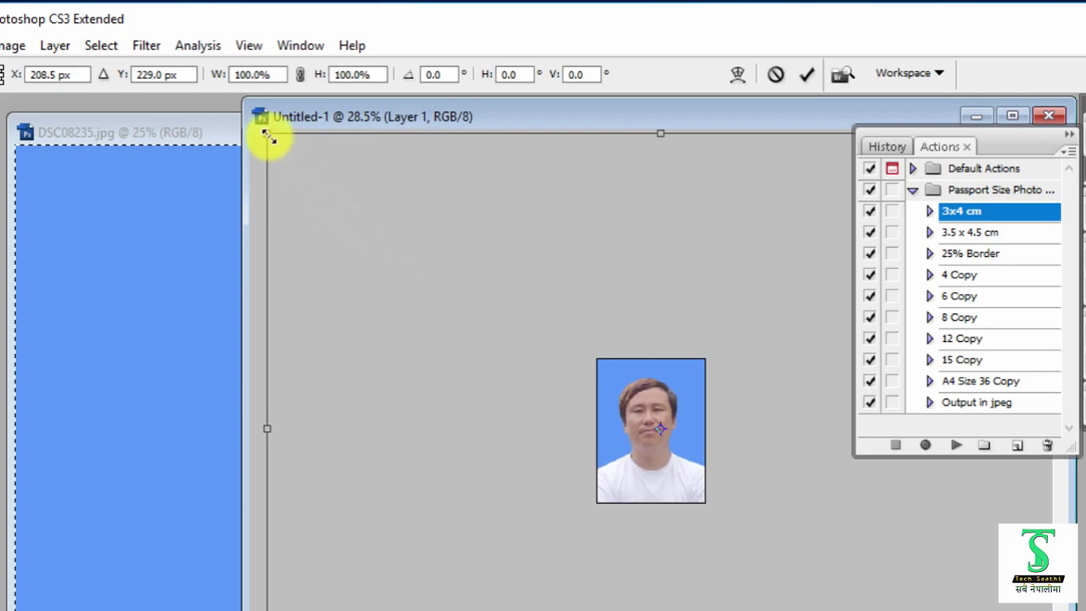
key(shift+alt)
mouse_move(283, 159)
mouse_down()
mouse_move(331, 232)
mouse_move(288, 162)
mouse_move(431, 317)
mouse_move(318, 181)
mouse_move(256, 133)
mouse_up()
mouse_move(650, 395)
mouse_down()
mouse_move(662, 386)
mouse_move(654, 390)
mouse_up()
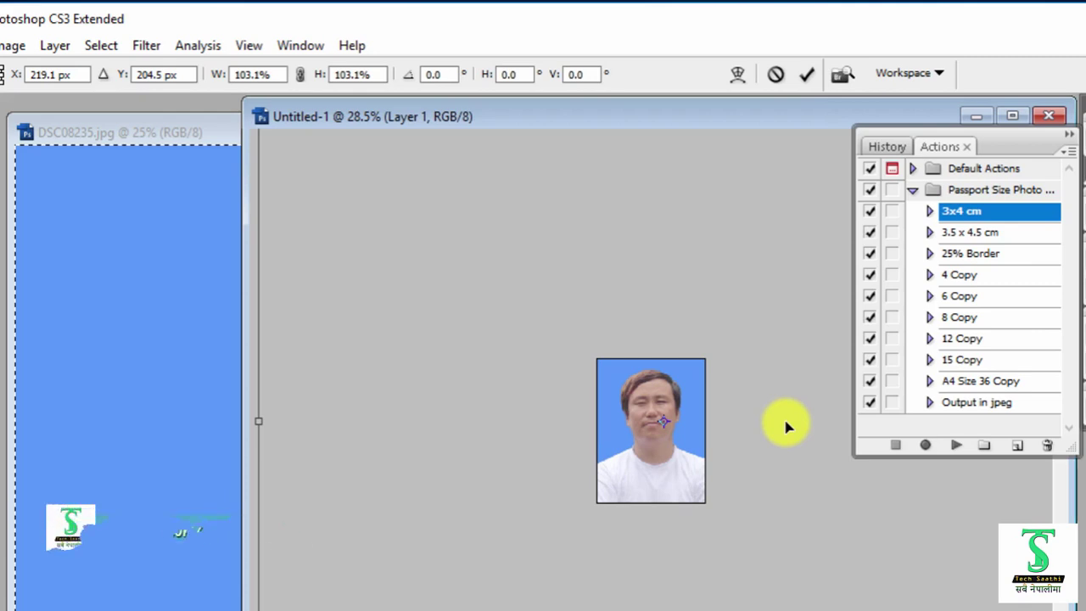
key(Return)
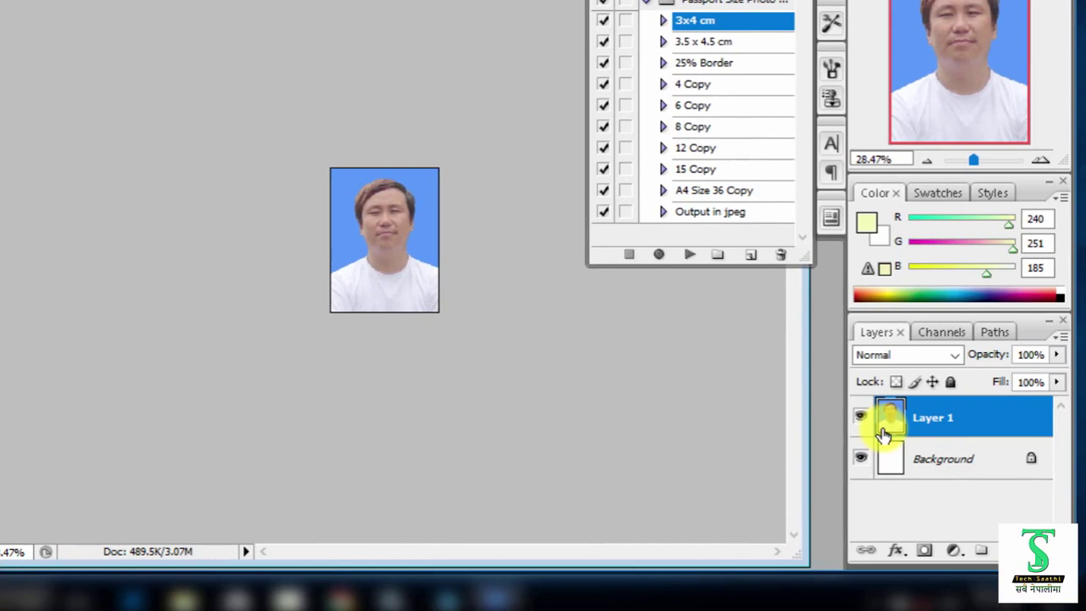
- Stamp visible layers into Layer 2, load its outline as a selection, and play the 25% Border action
key(ctrl+shift+alt+e)
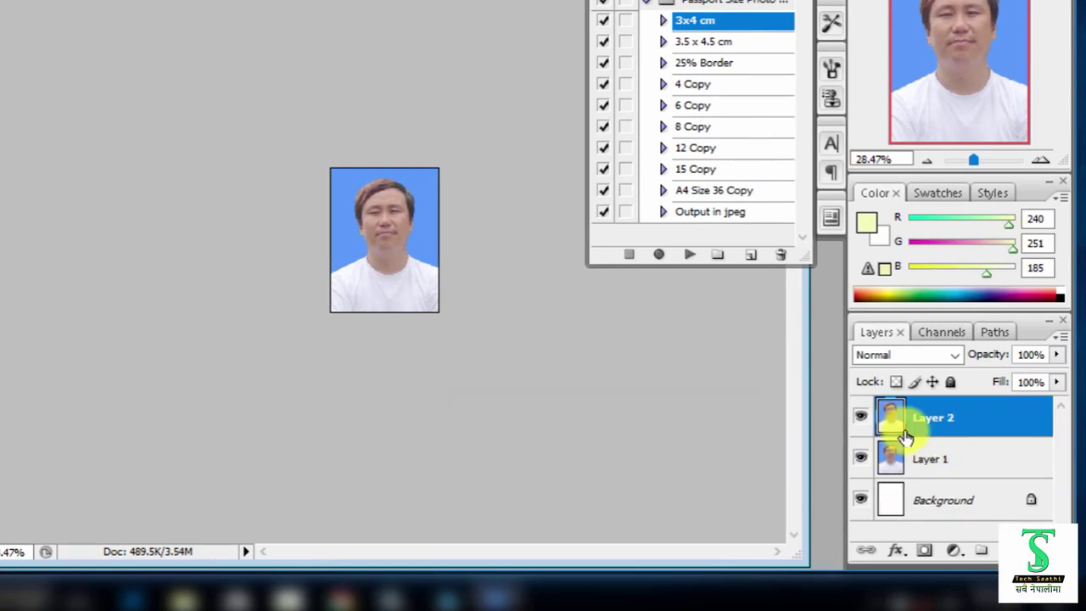
key(ctrl)
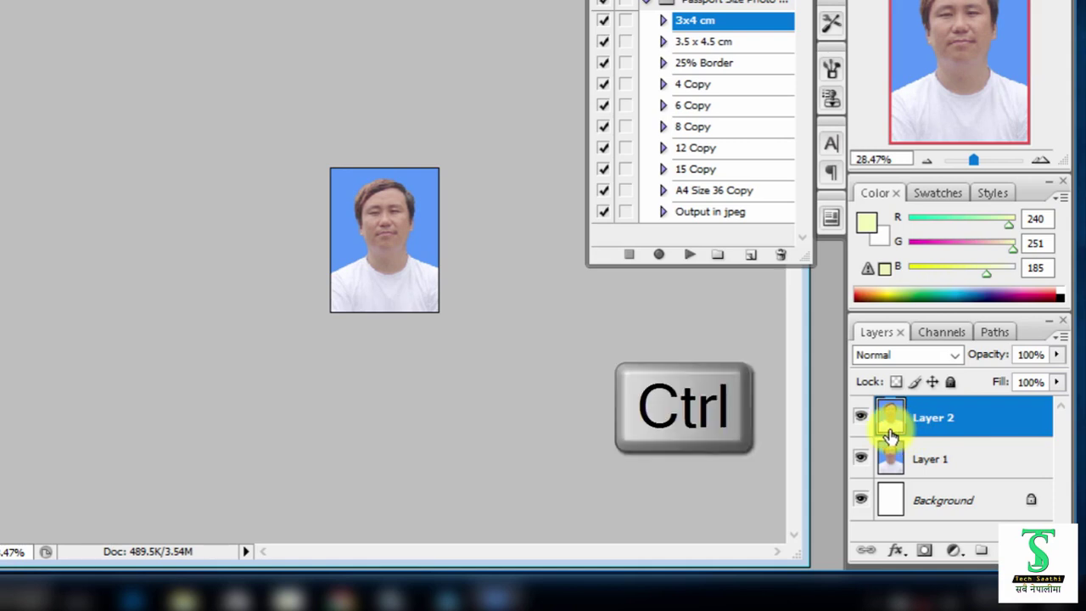
ctrl+click(890, 417)
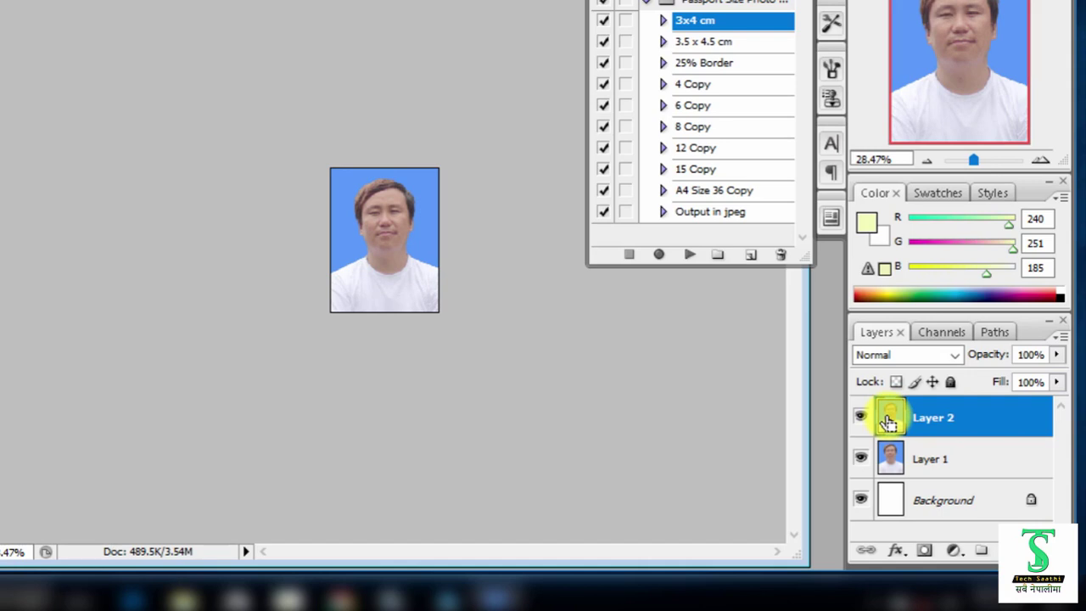
ctrl+click(888, 419)
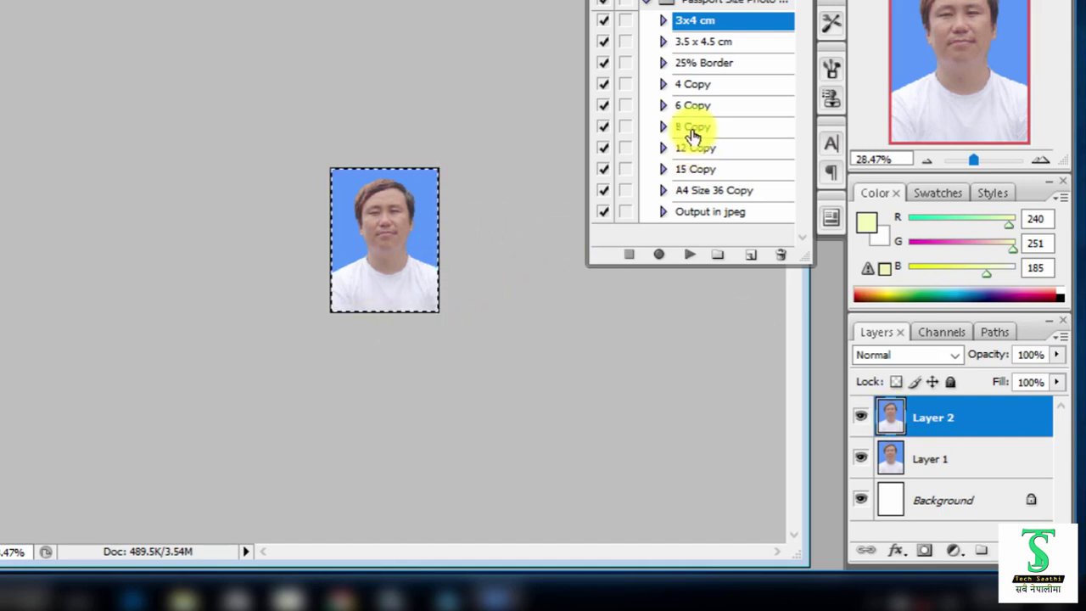
click(698, 64)
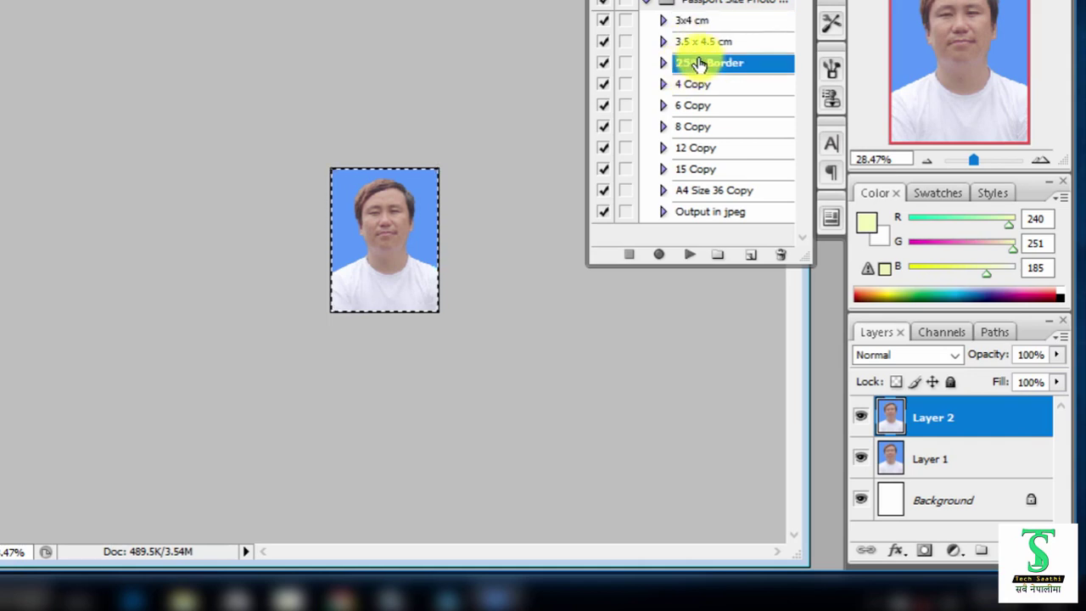
click(688, 256)
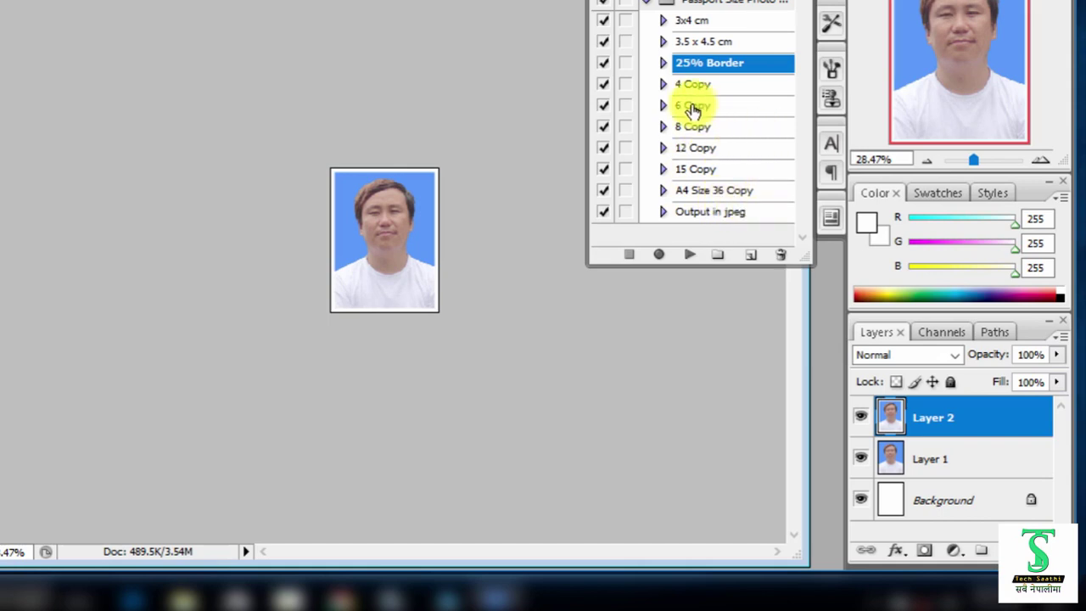
- Play the A4 Size 36 Copy action to tile 36 bordered photos onto an A4 sheet
click(690, 107)
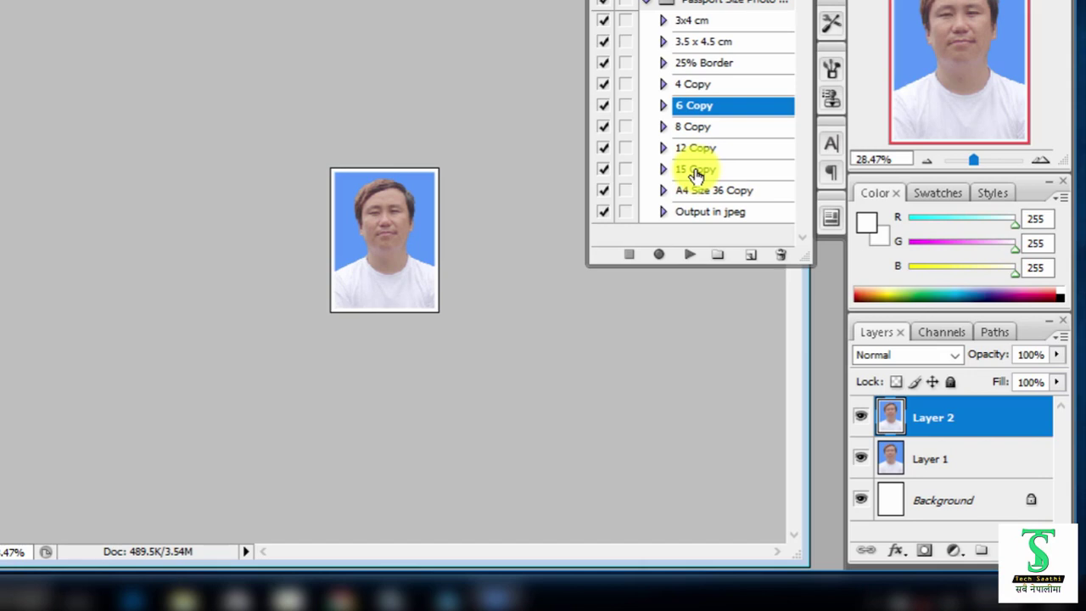
click(691, 172)
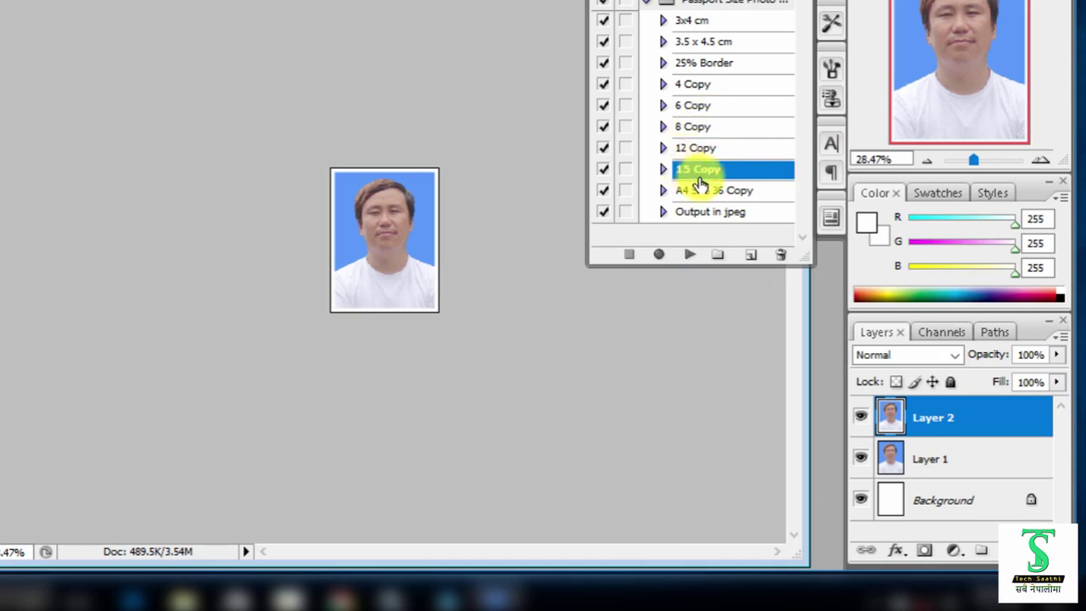
click(702, 195)
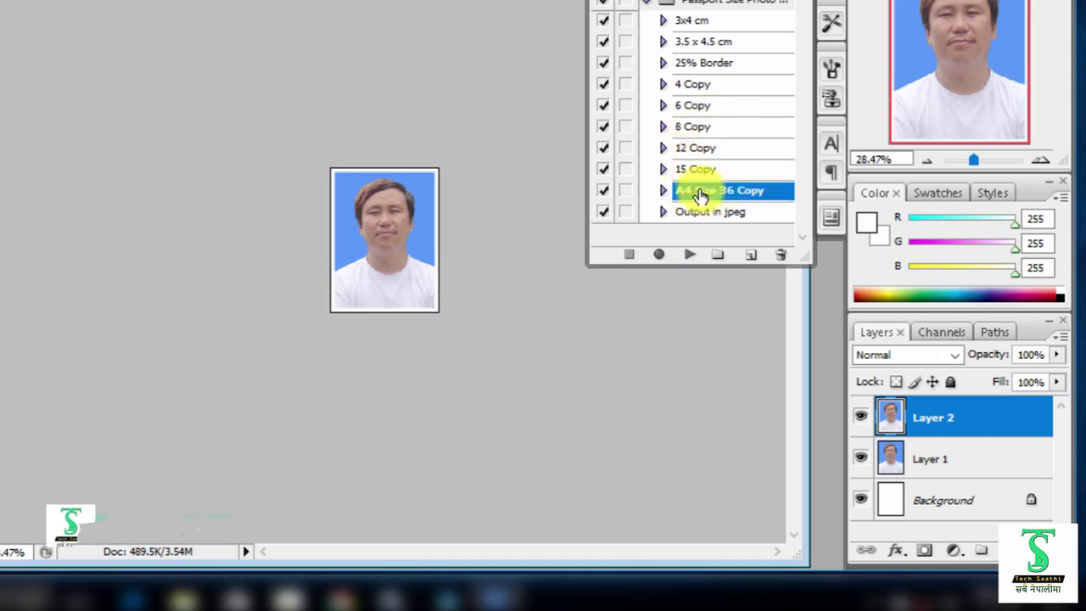
click(688, 257)
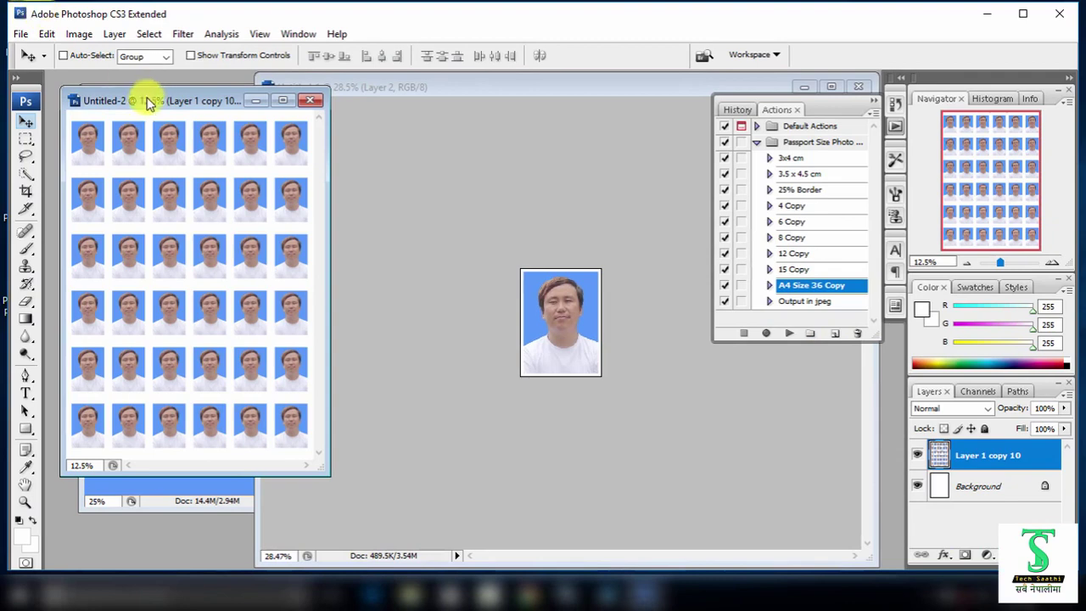
- Run the Output in jpeg action to save the 36-photo sheet, then minimise Photoshop
mouse_move(146, 102)
mouse_down()
mouse_move(434, 127)
mouse_move(309, 121)
mouse_up()
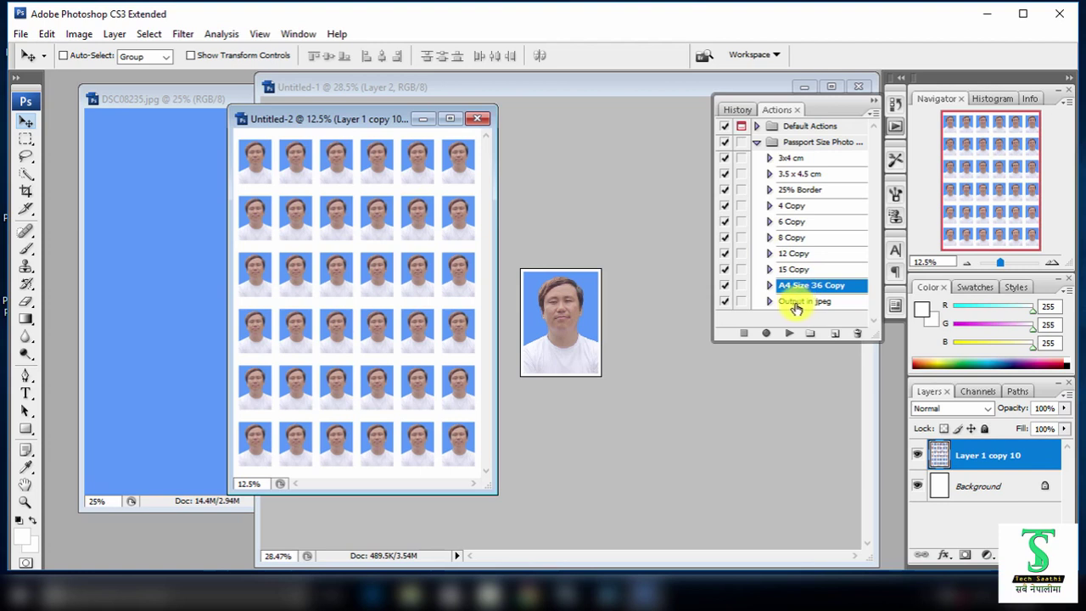
click(797, 303)
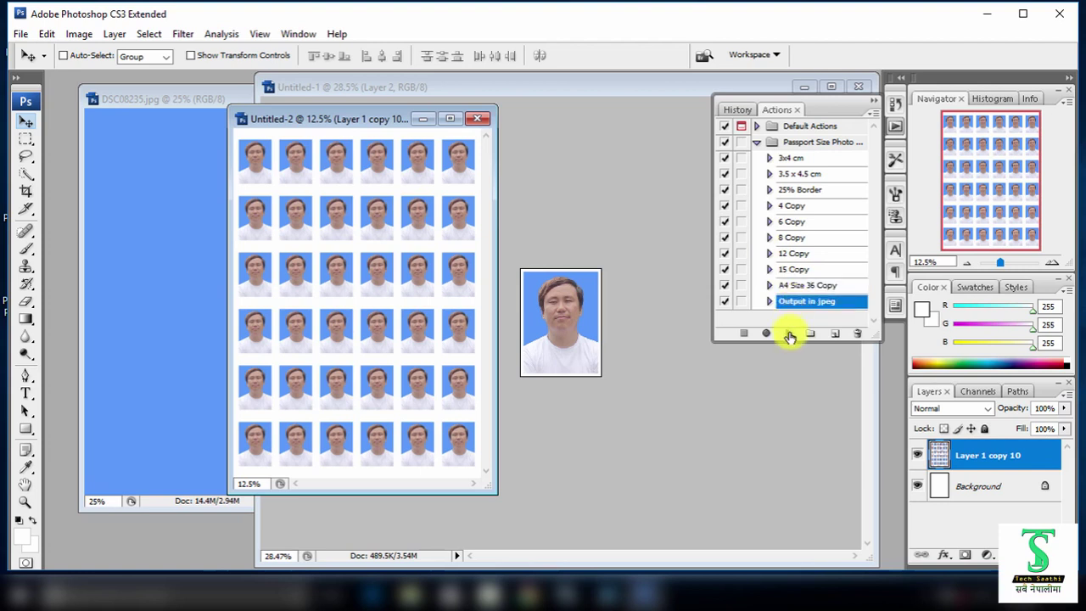
click(788, 333)
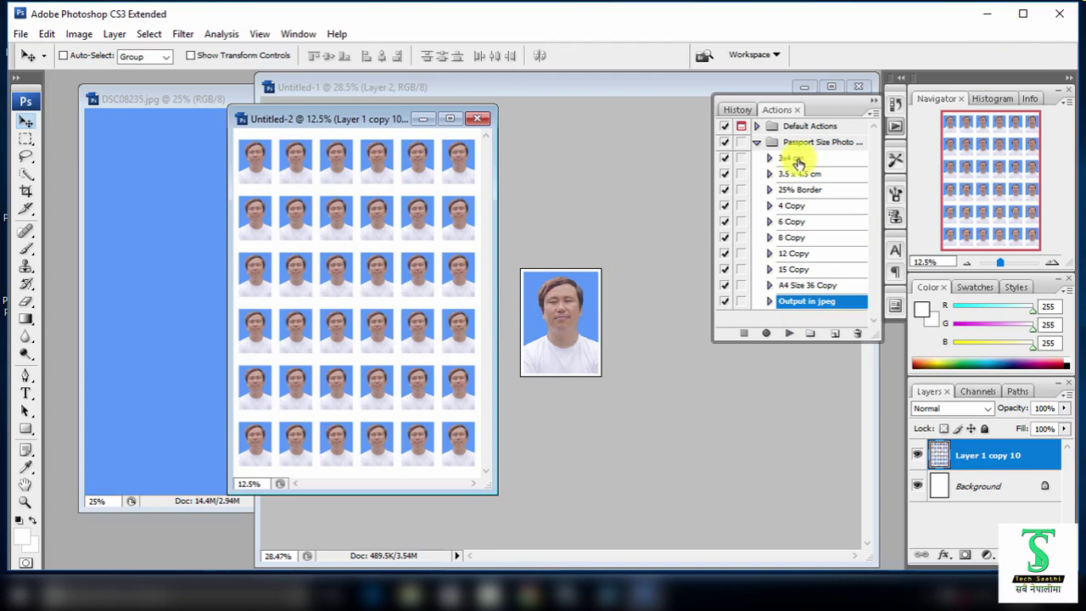
click(988, 15)
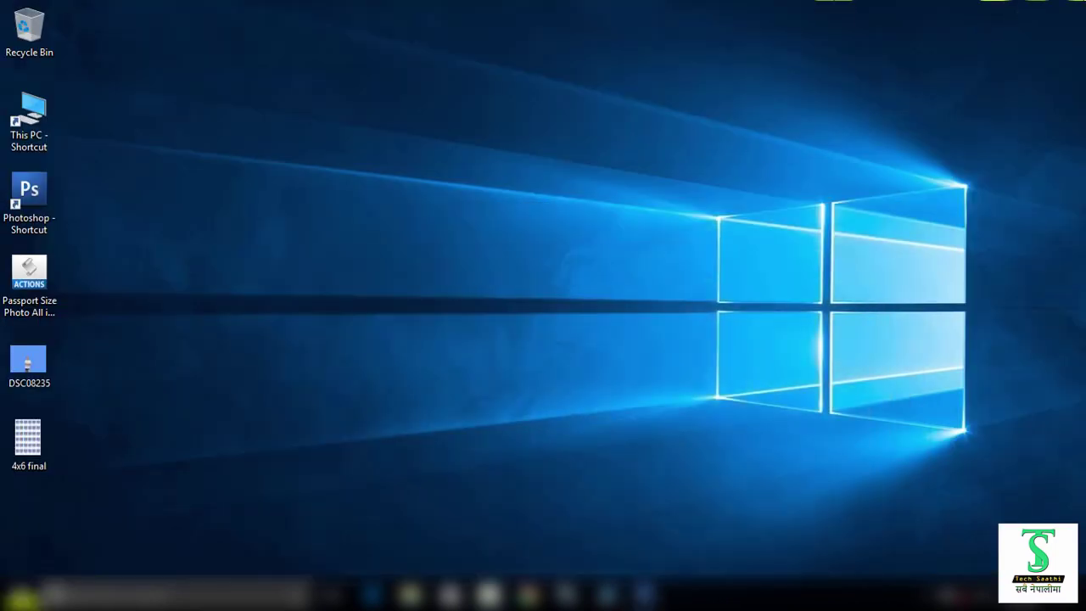
- Move the 4x6 final icon to the desktop centre and open it in Photos
mouse_move(22, 439)
mouse_down()
mouse_move(628, 173)
mouse_move(458, 245)
mouse_move(450, 278)
mouse_up()
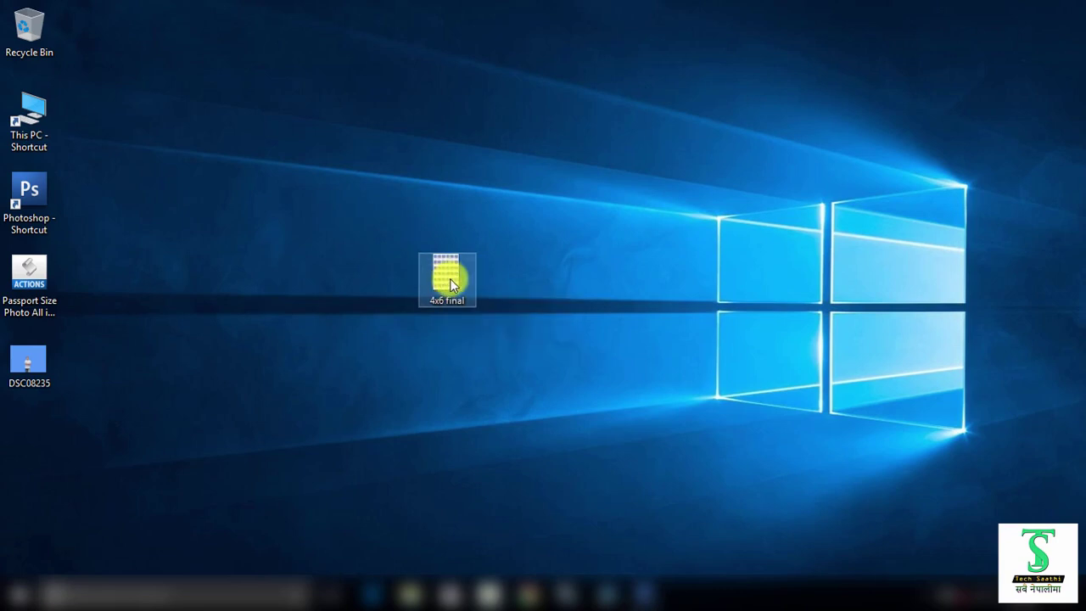
double_click(450, 278)
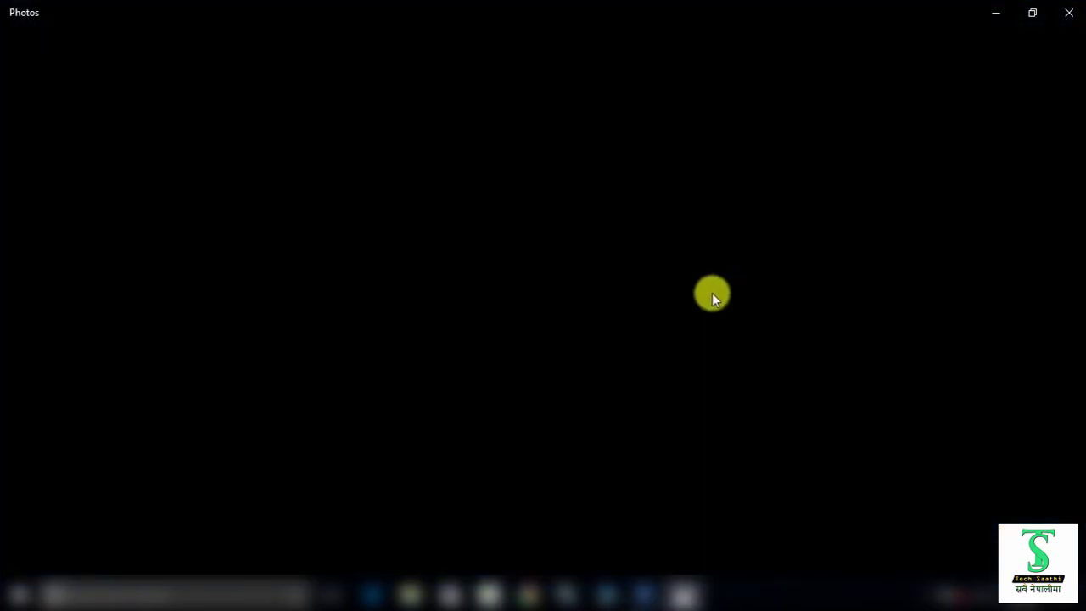